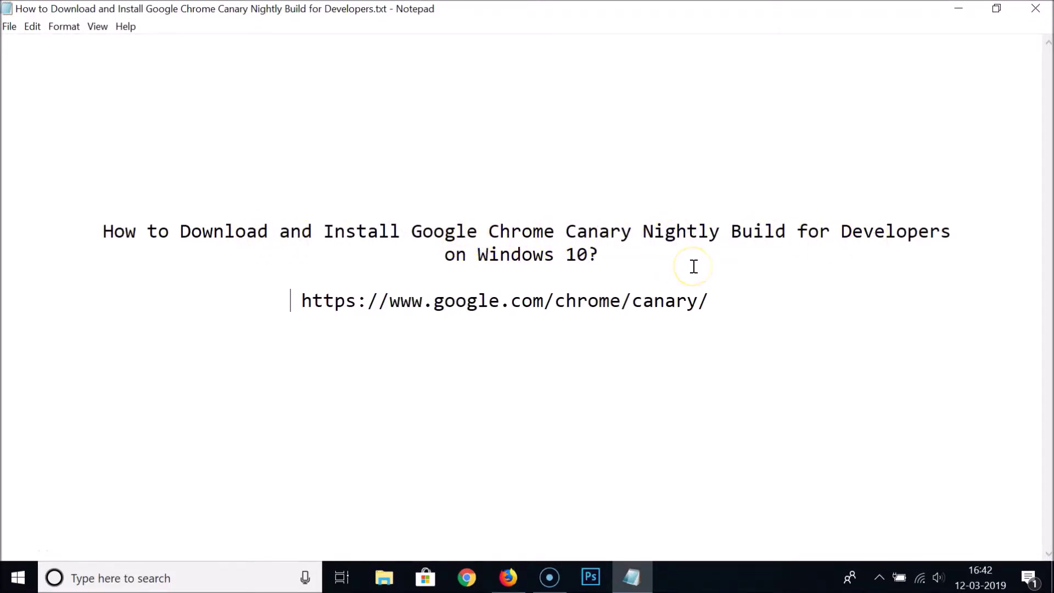
left_click_drag(300, 301, 711, 305)
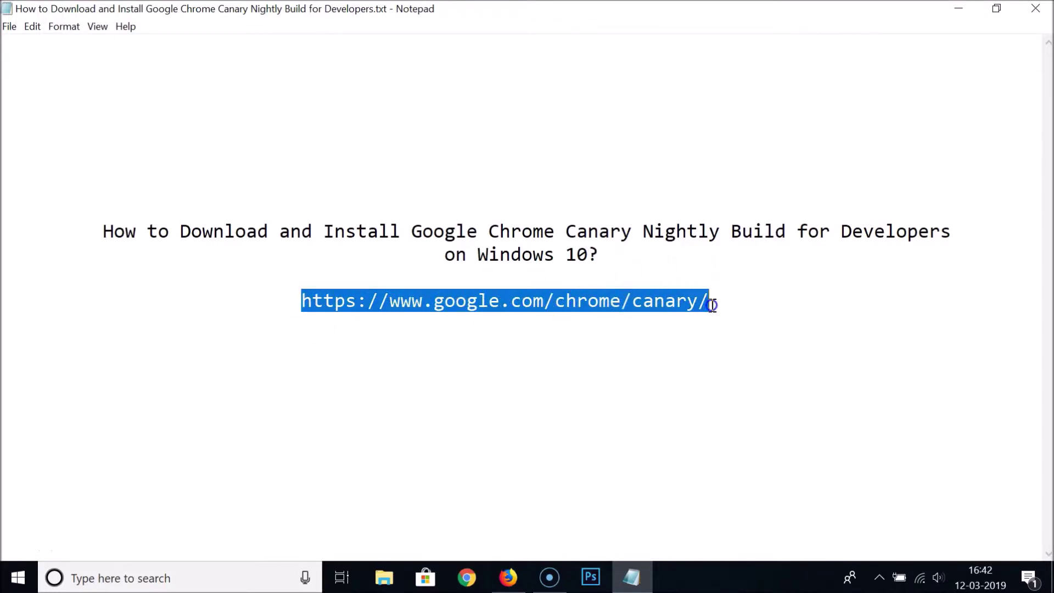
right_click(678, 305)
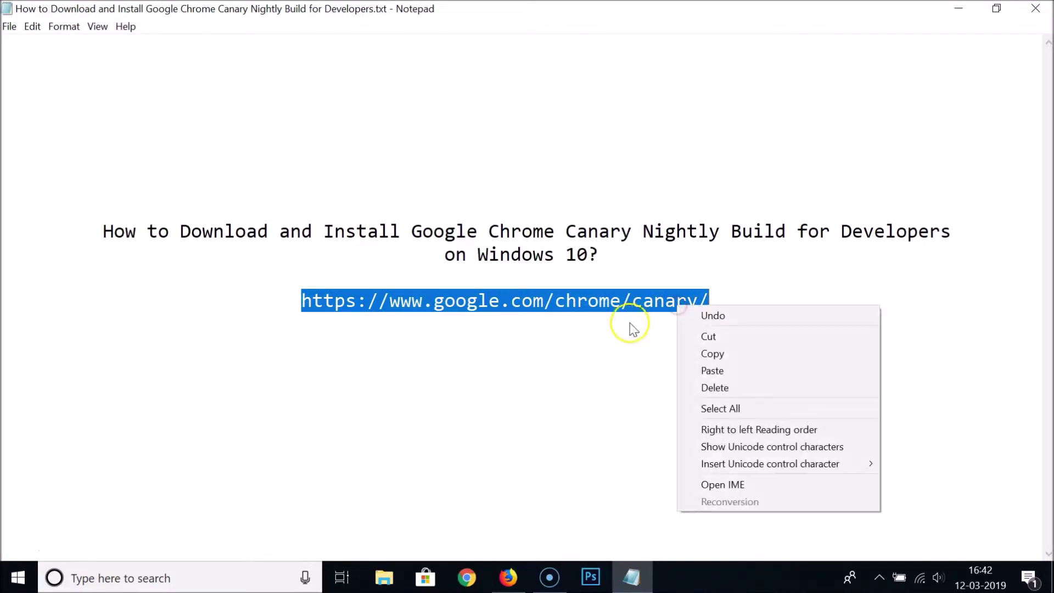
left_click(676, 354)
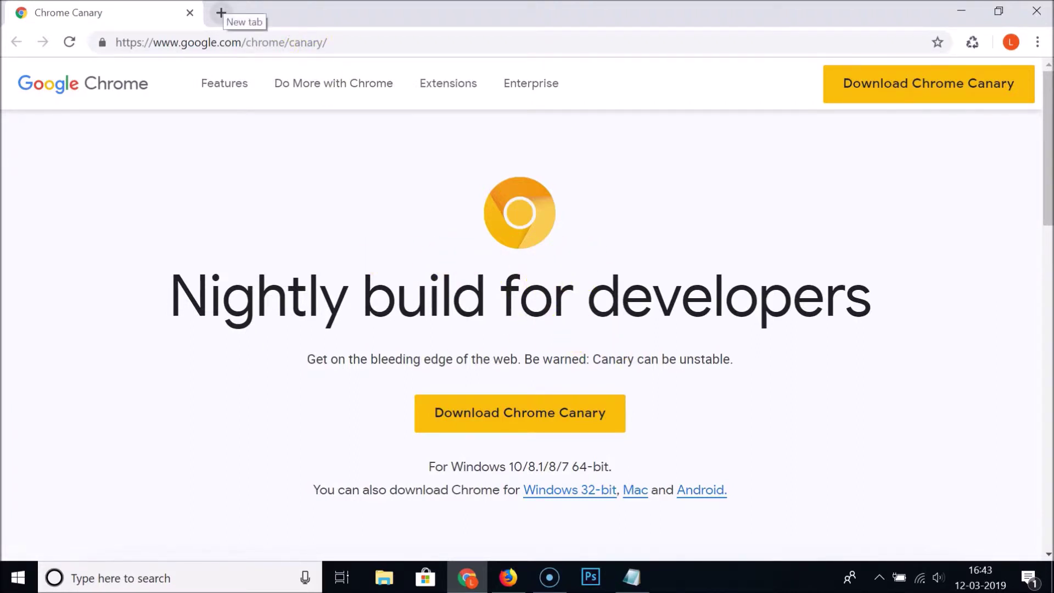
Open a second tab beside the Chrome Canary page
left_click(219, 12)
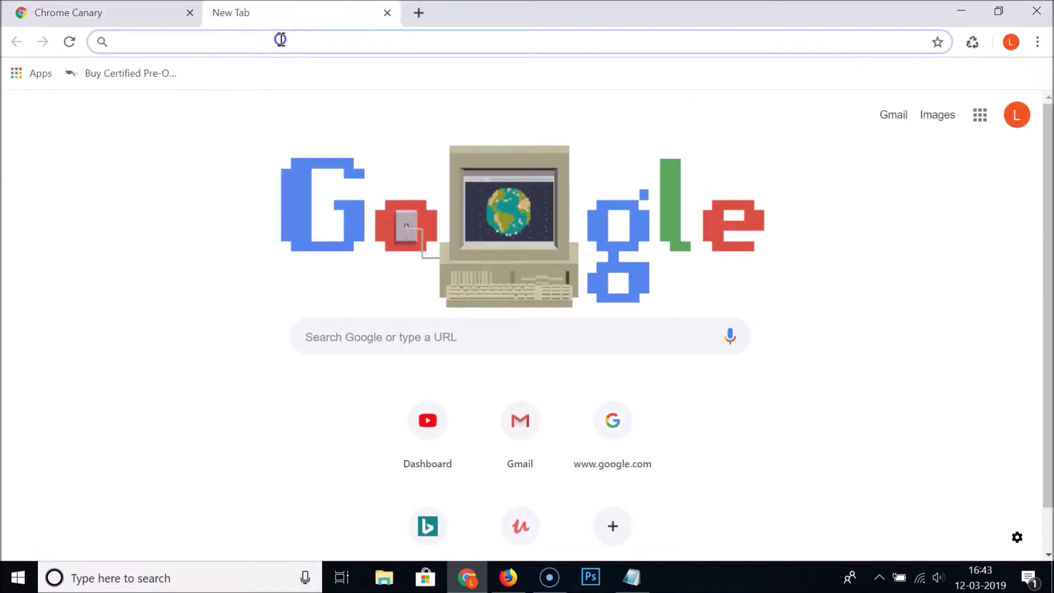
On google.com, search 'download google chrome canary' and open the 'Chrome Canary - Google' result
type("google.co")
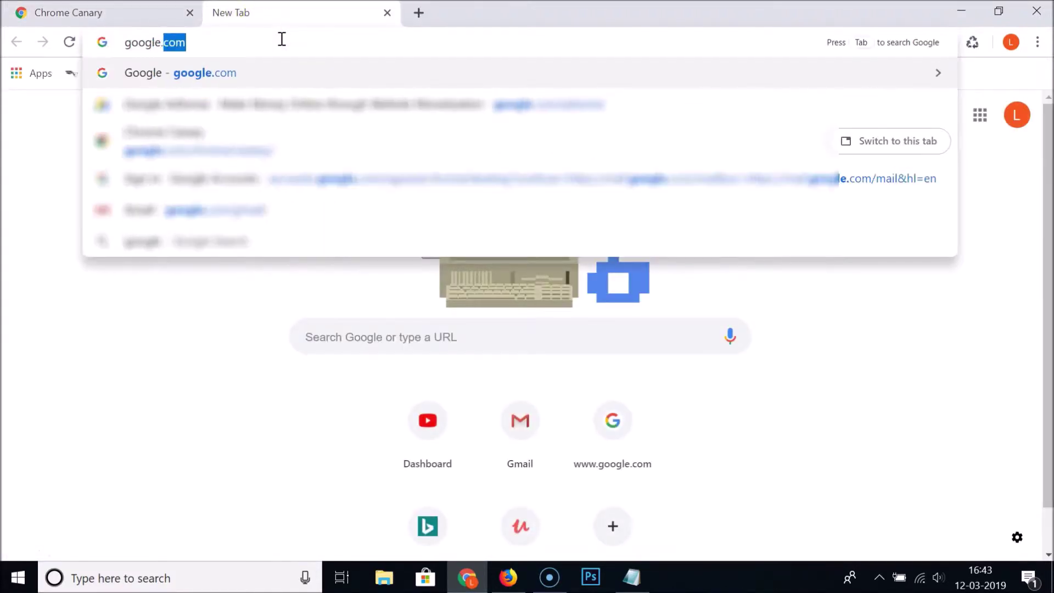
type("m")
key("Return")
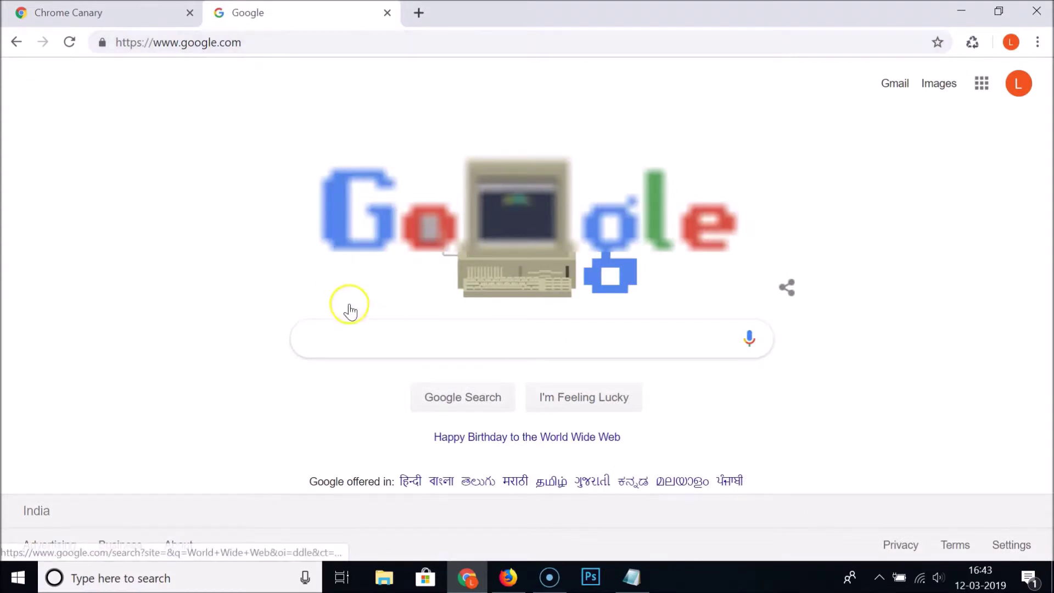
type("down")
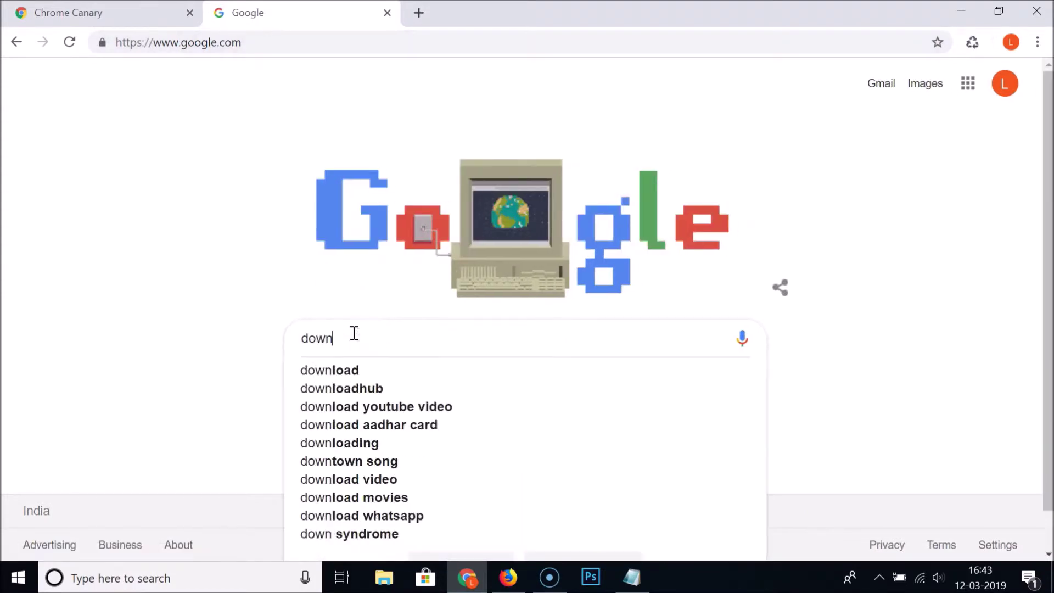
type("load google ch")
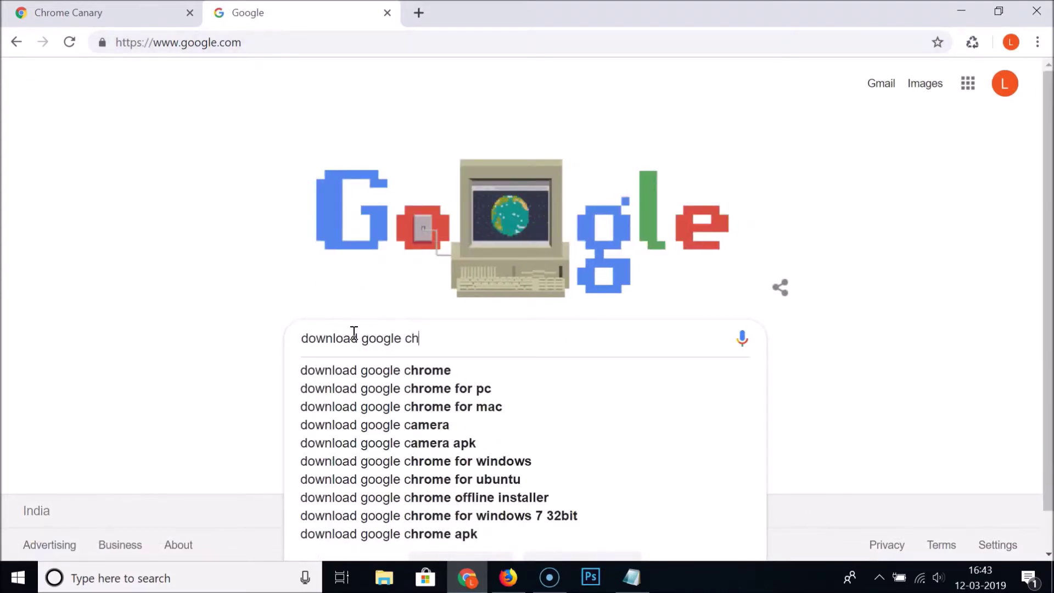
type("rome canary")
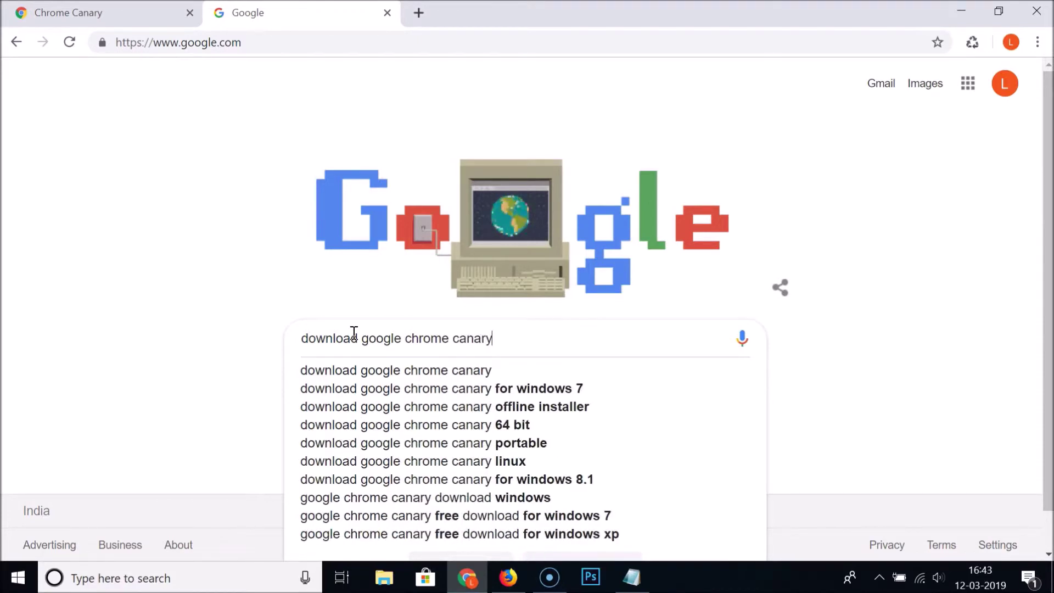
key("Return")
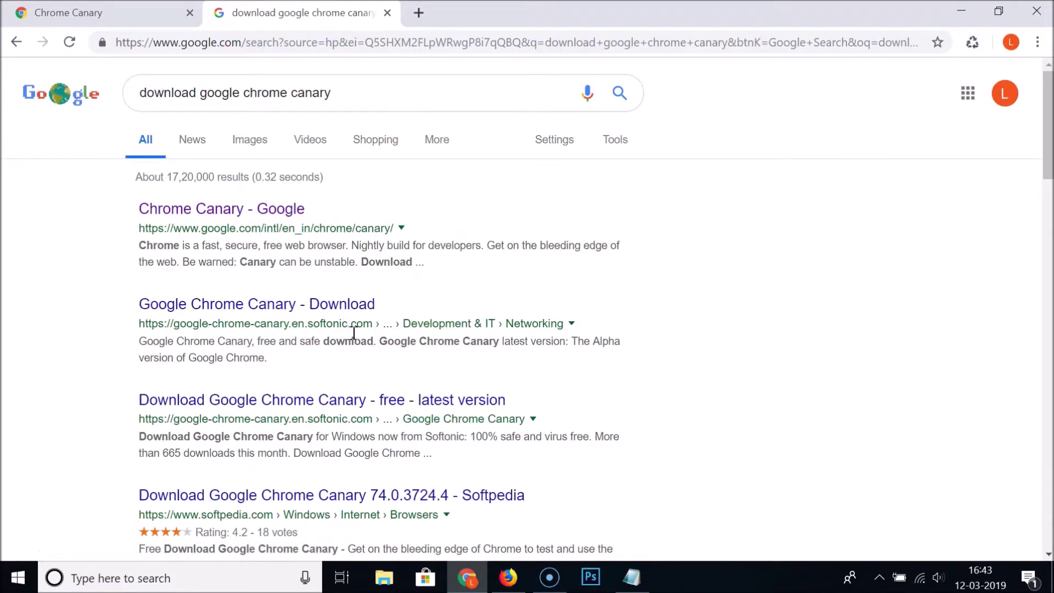
left_click(214, 219)
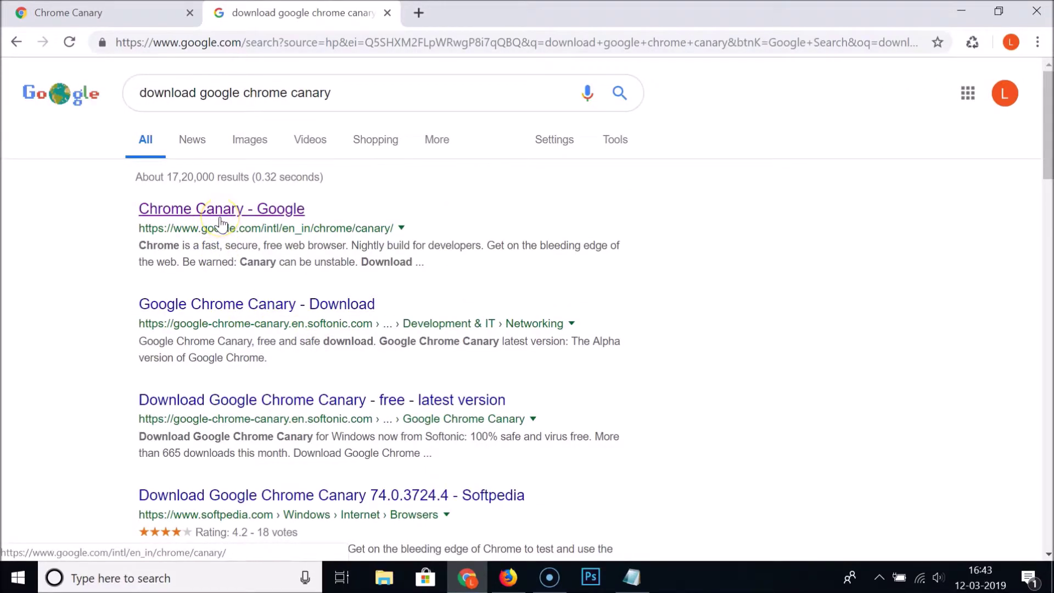
left_click(220, 222)
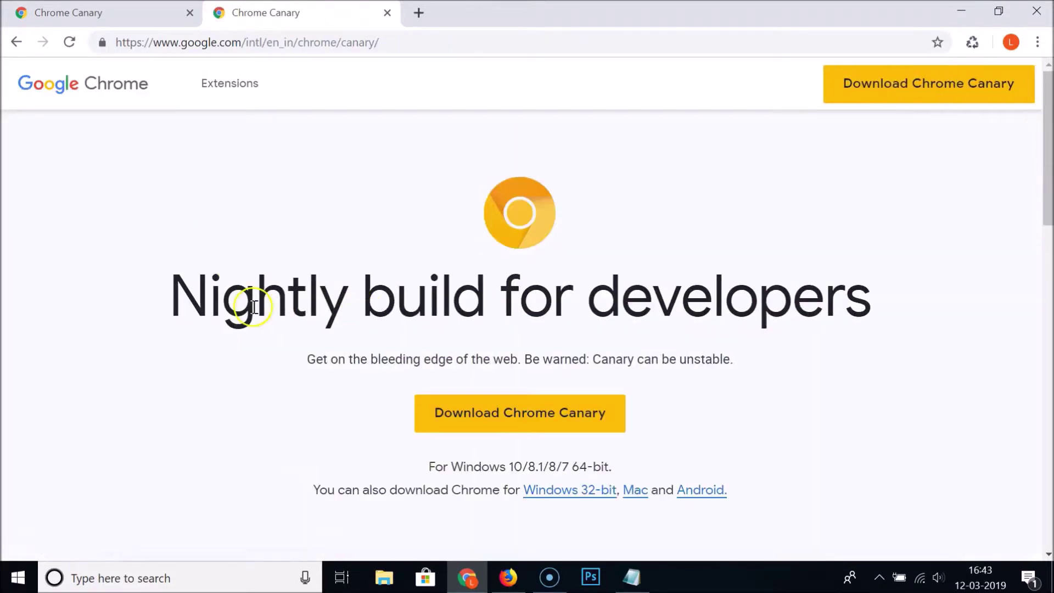
Close the duplicate tab, check the Windows 10 64-bit requirement, and start the Canary download
left_click(189, 13)
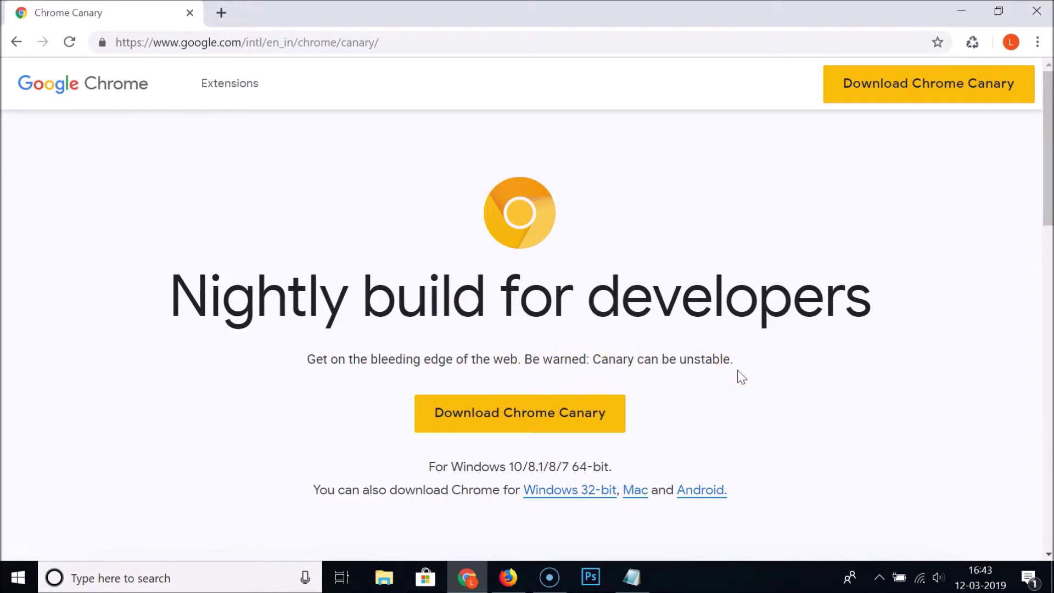
scroll(388, 406, "down", 1)
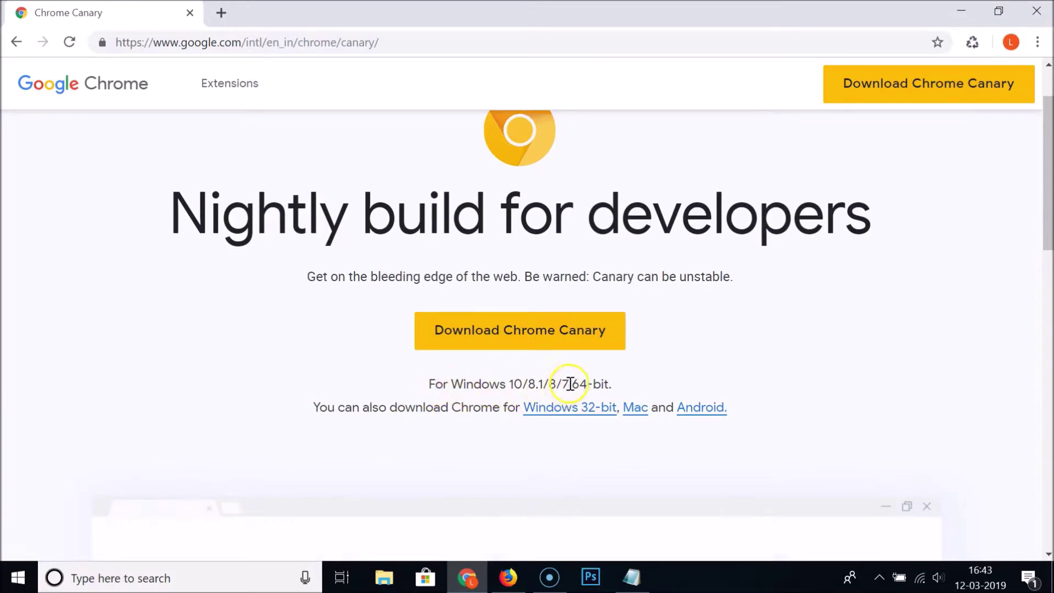
left_click_drag(573, 384, 629, 387)
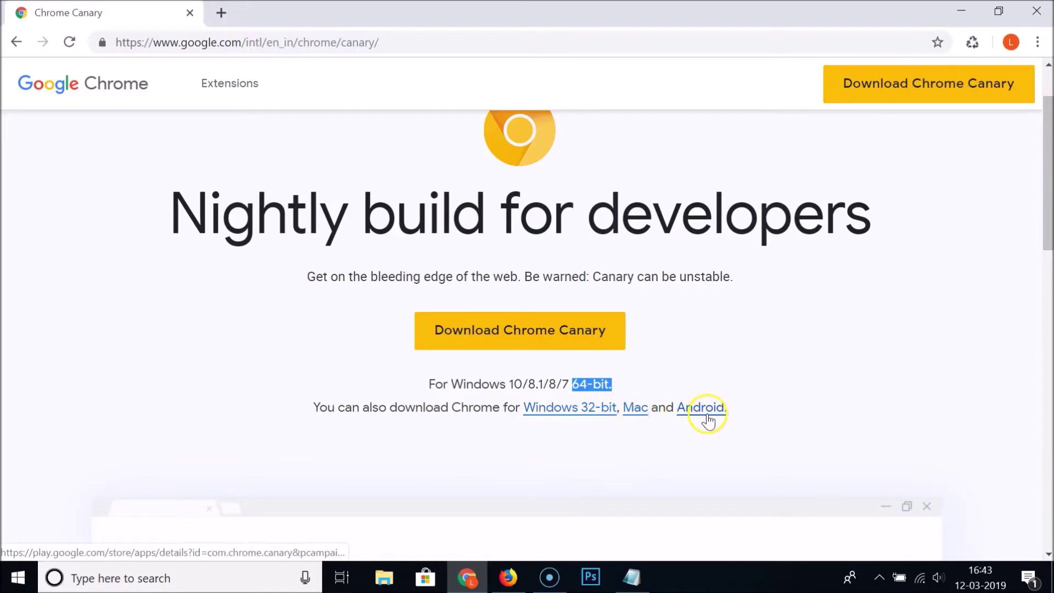
left_click_drag(505, 385, 516, 387)
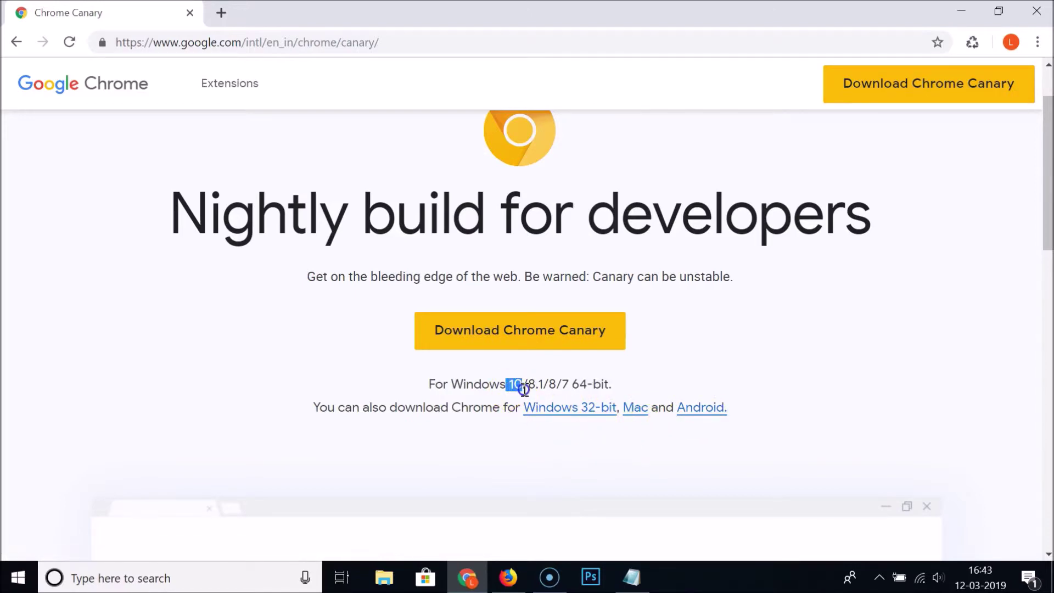
left_click(490, 384)
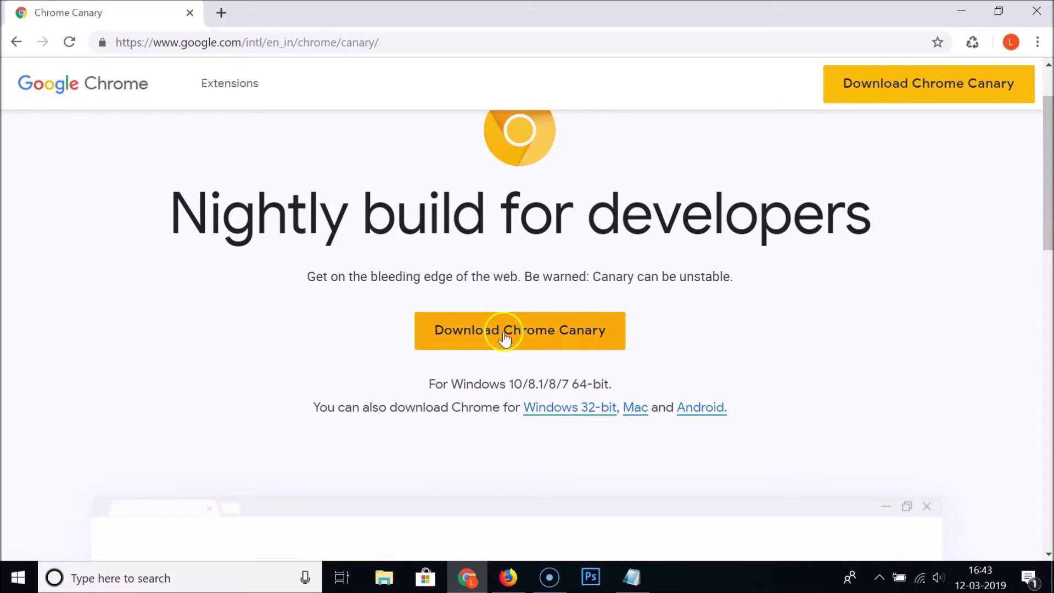
left_click(542, 331)
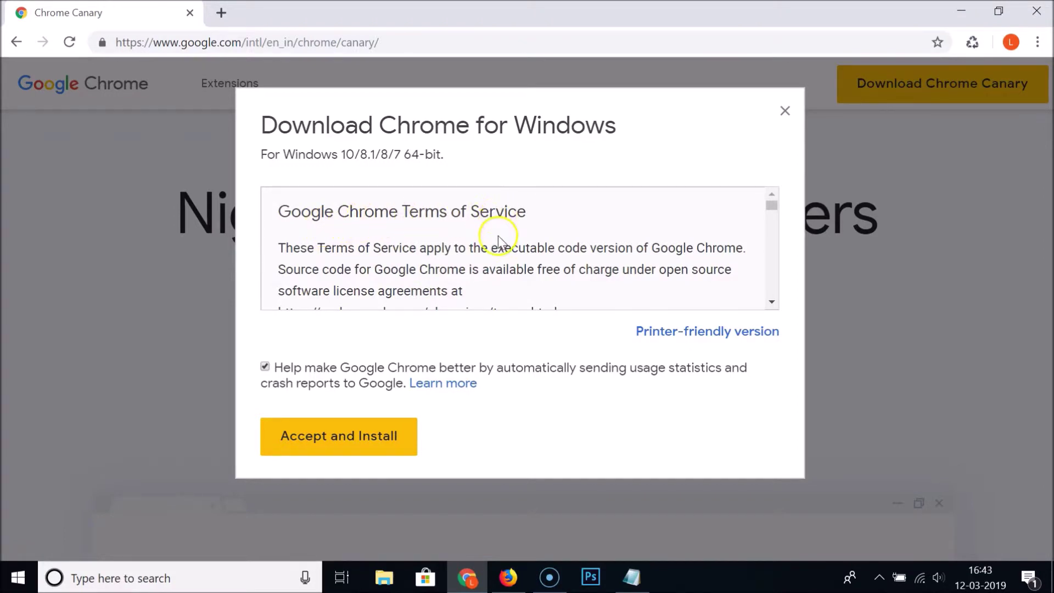
Accept and install per the Canary terms, saving ChromeSetup.exe to the Desktop
scroll(498, 236, "down", 1)
scroll(500, 239, "down", 12)
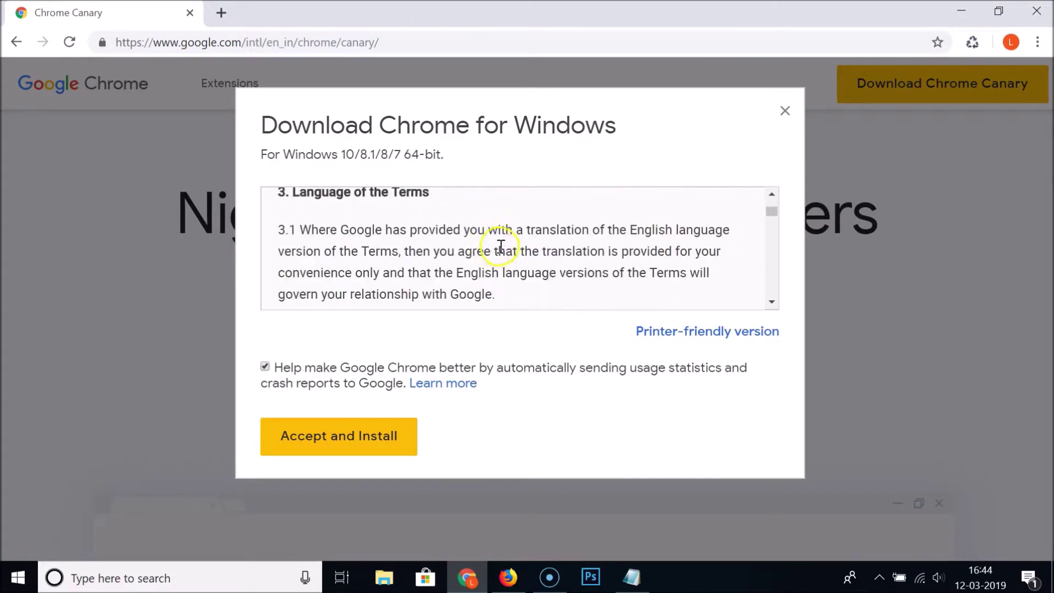
scroll(510, 248, "down", 8)
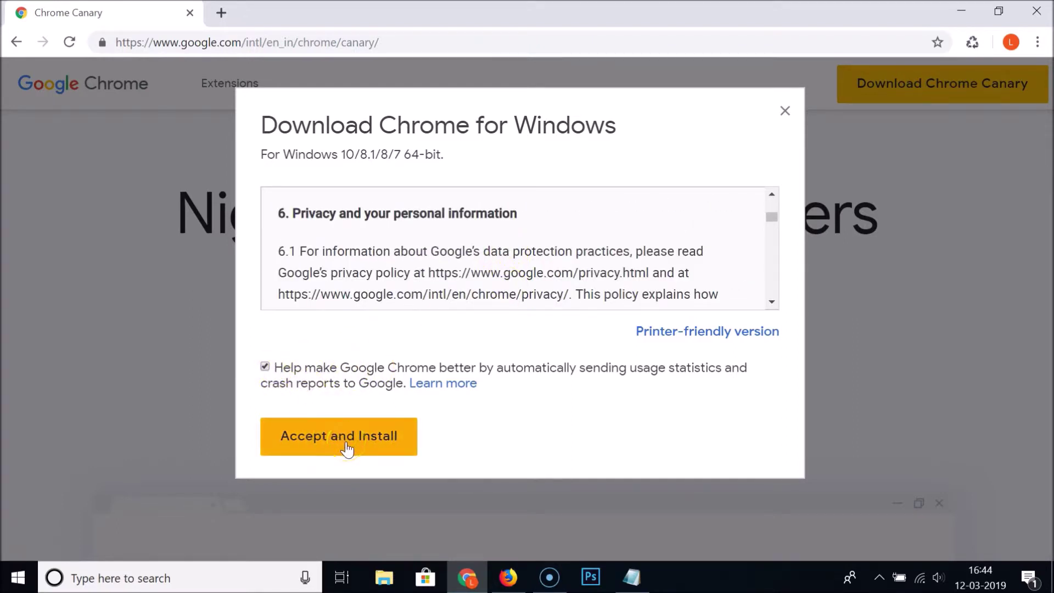
left_click(346, 446)
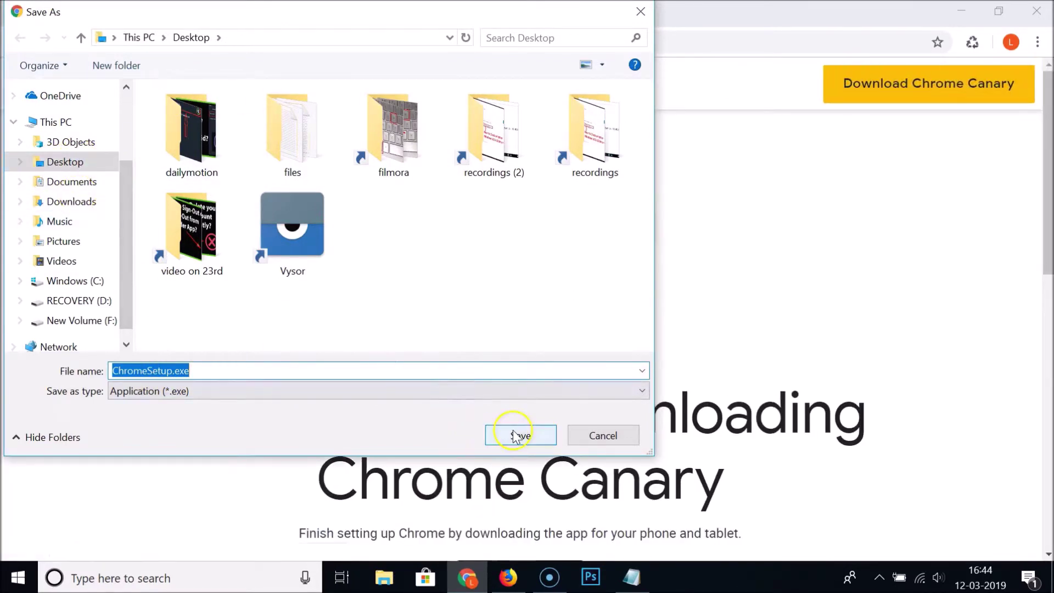
left_click(518, 434)
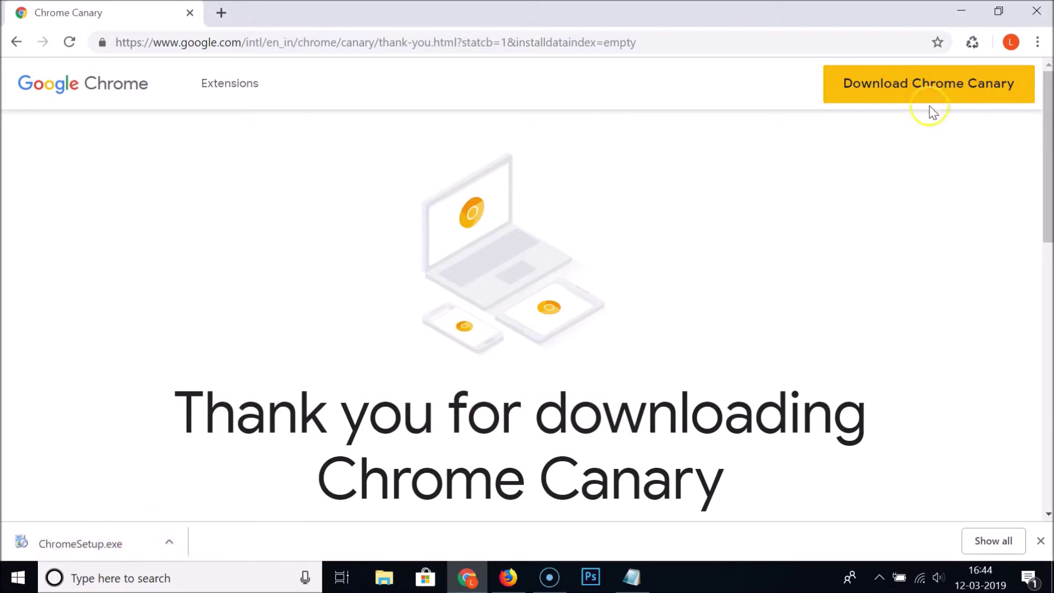
Minimize Chrome and Notepad, then run ChromeSetup.exe from the desktop
left_click(960, 10)
left_click(959, 8)
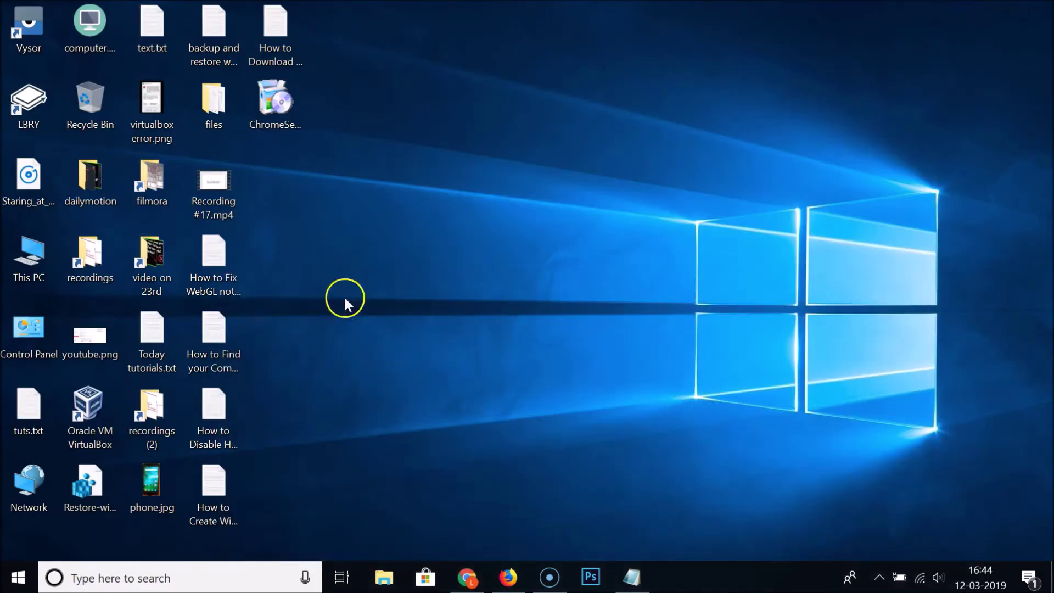
left_click(276, 114)
double_click(276, 114)
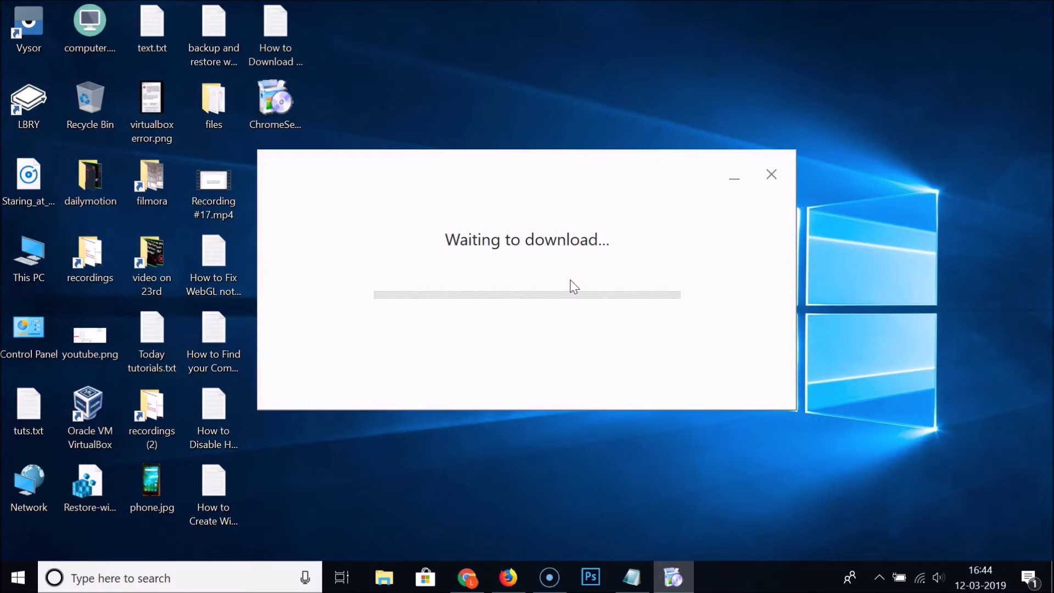
left_click(606, 262)
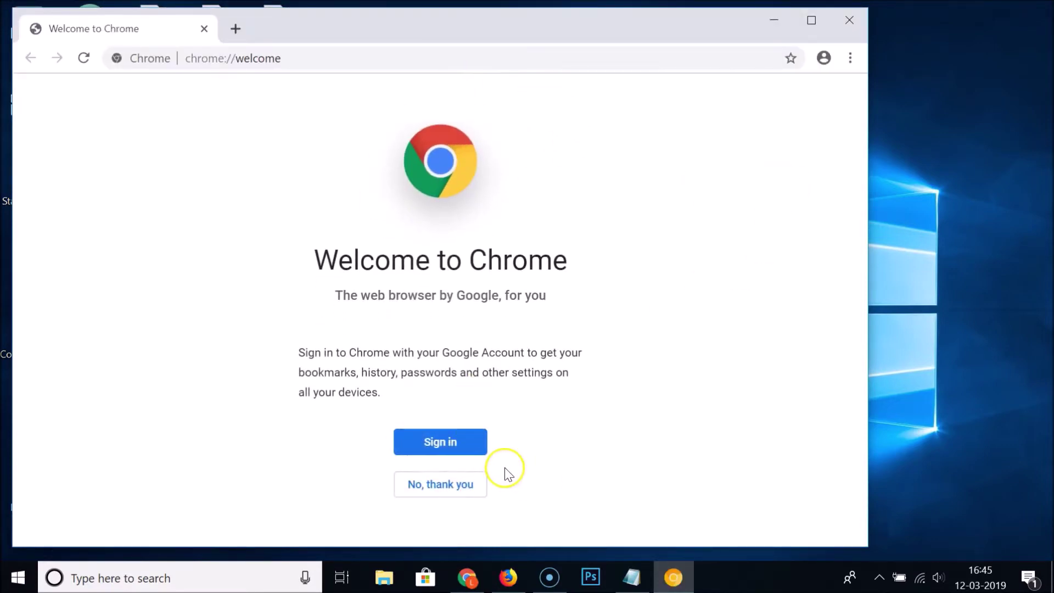
Close the Canary welcome window, reposition its desktop shortcut, and dismiss the Adaware Secure Search notice
left_click(811, 20)
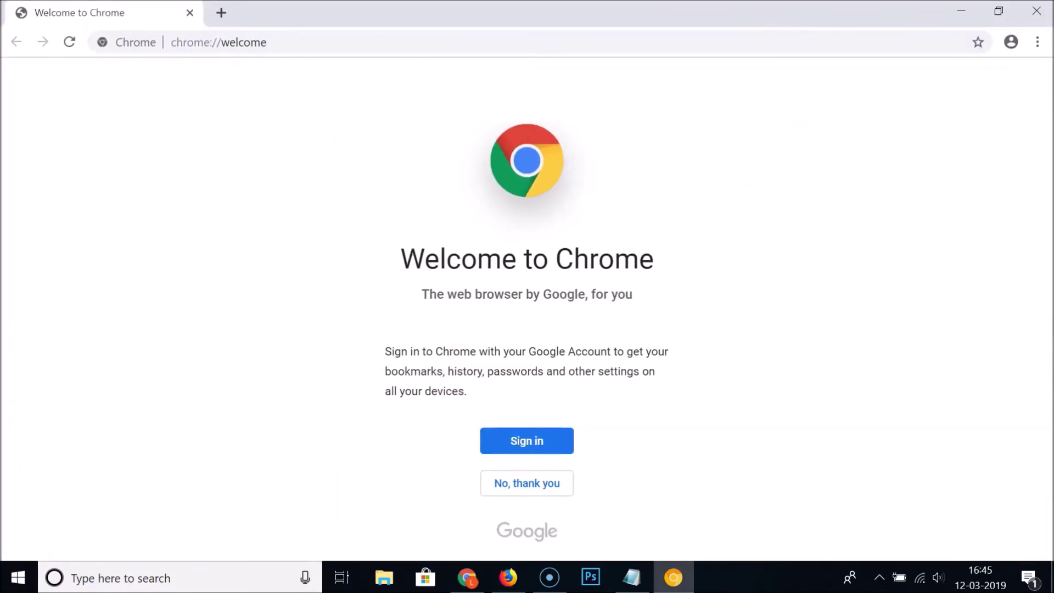
left_click(1036, 11)
left_click_drag(277, 183, 459, 192)
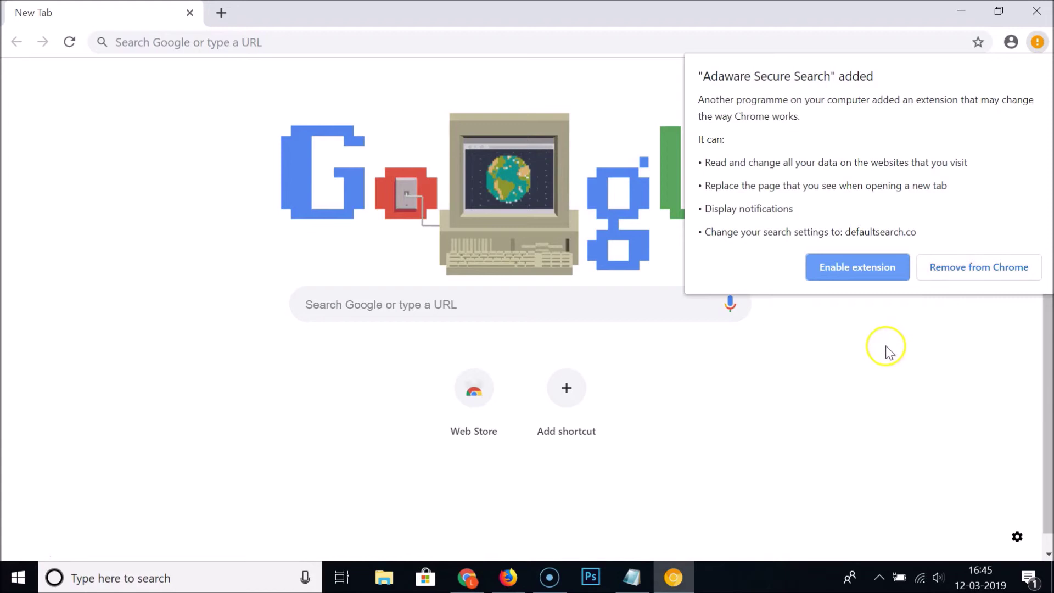
left_click(856, 343)
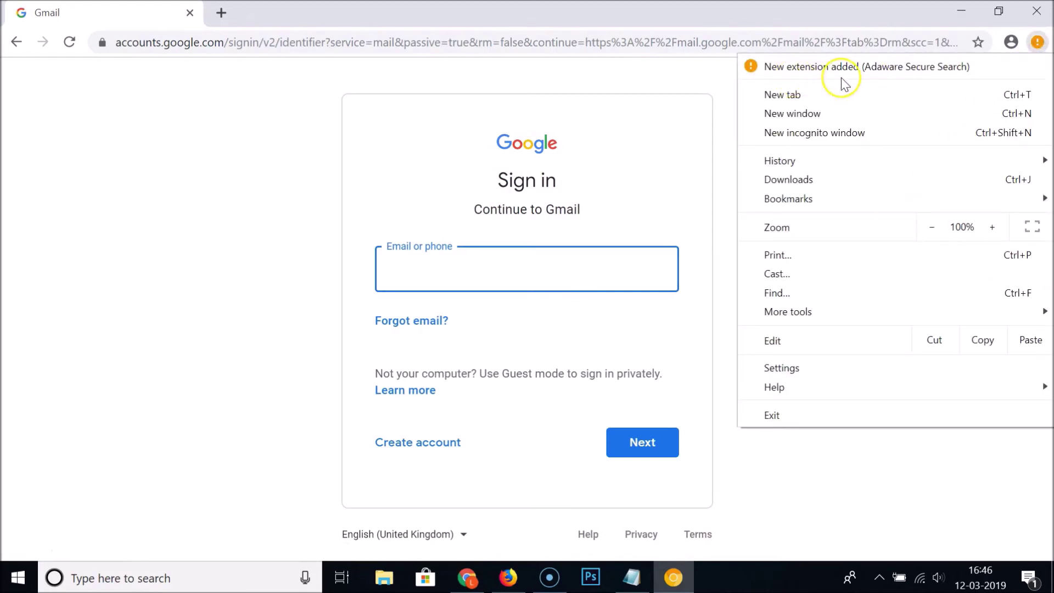
left_click(798, 369)
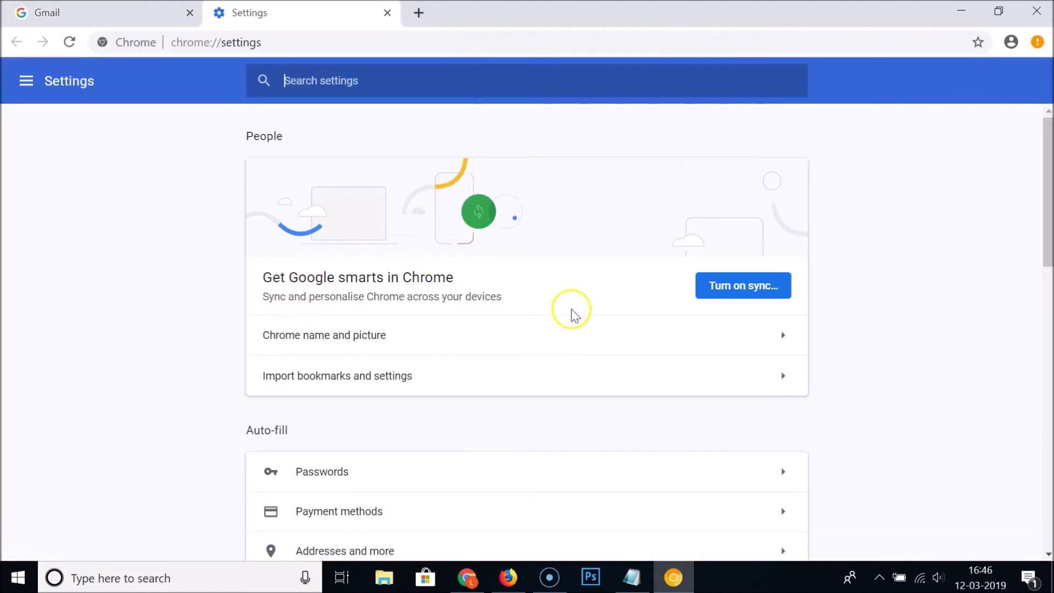
scroll(568, 306, "down", 13)
scroll(556, 305, "down", 2)
scroll(543, 296, "up", 15)
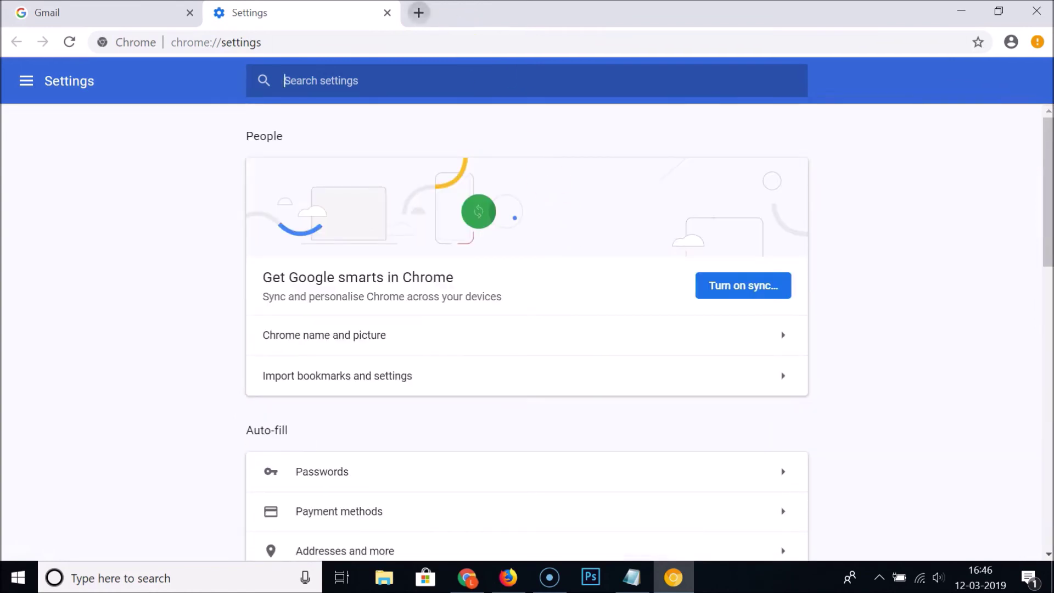
left_click(418, 12)
left_click(185, 7)
left_click(188, 12)
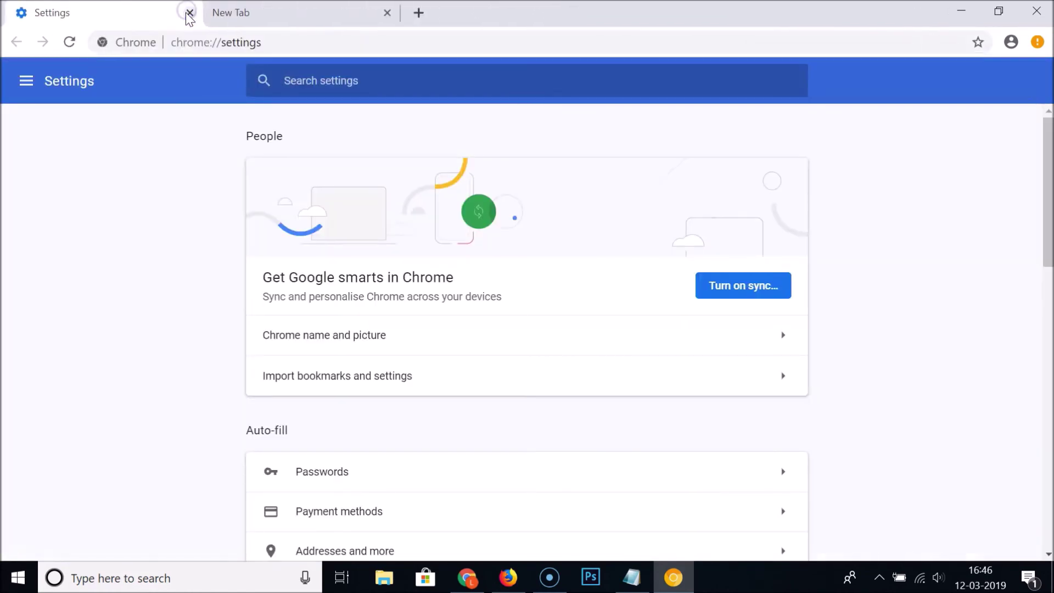
left_click(188, 13)
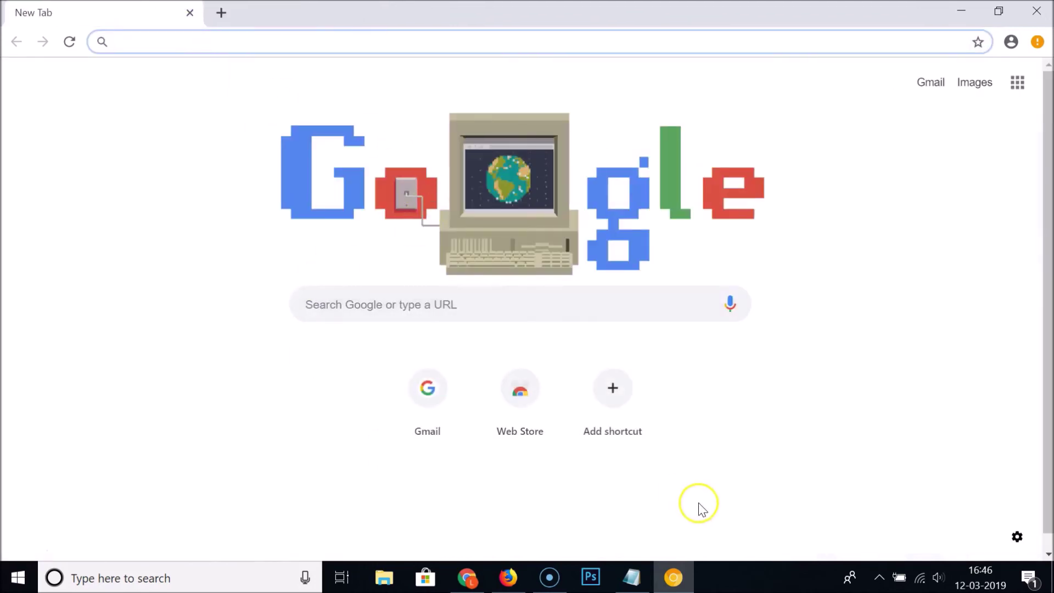
Bring the Notepad tutorial note forward and deselect the Canary URL
left_click(631, 577)
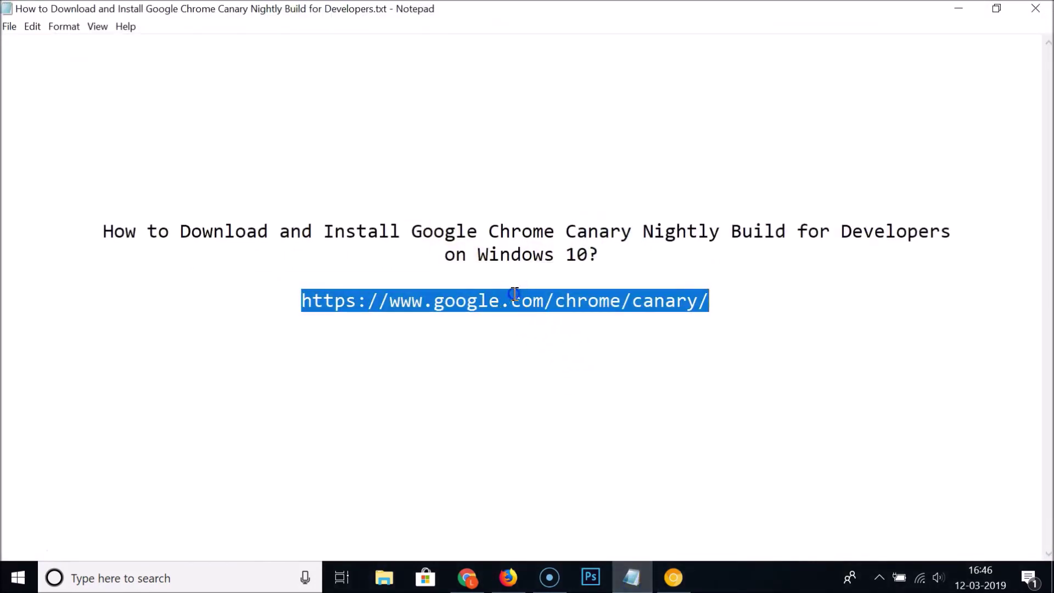
left_click(513, 296)
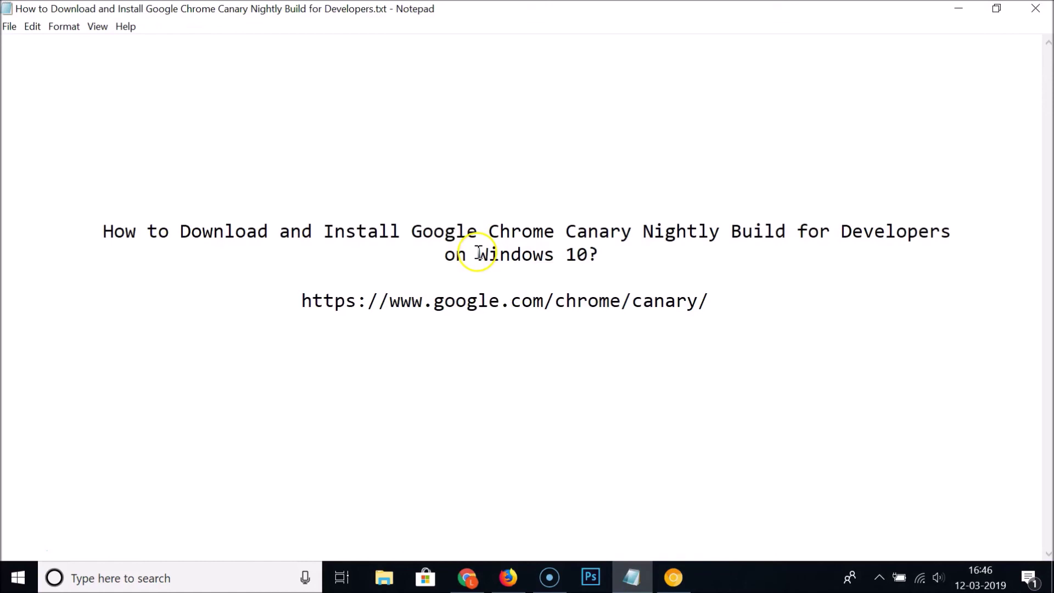